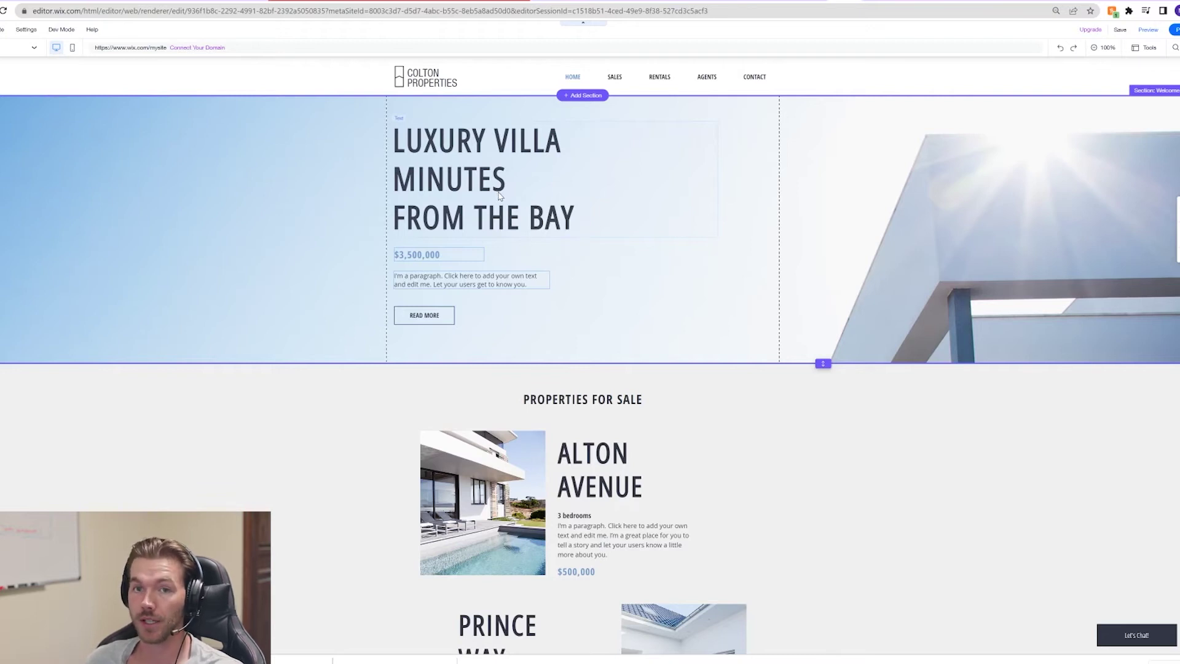
Step: Try the Heading 1 theme on the "Luxury Villa Minutes From The Bay" title and undo it
click(498, 194)
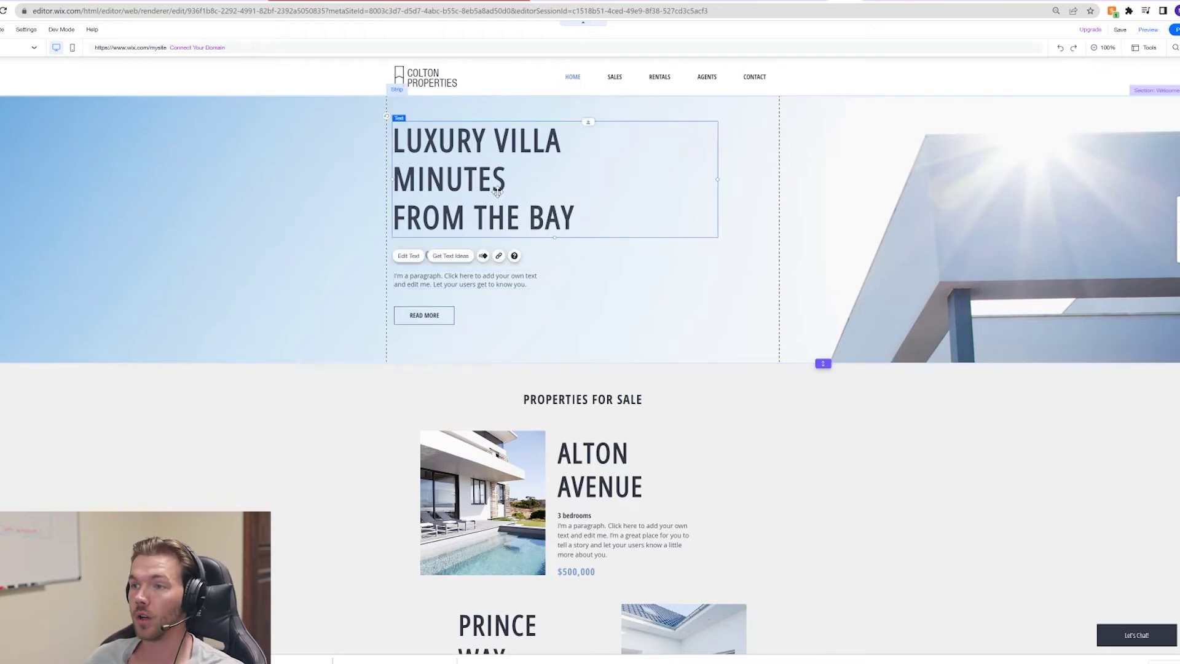
double_click(496, 191)
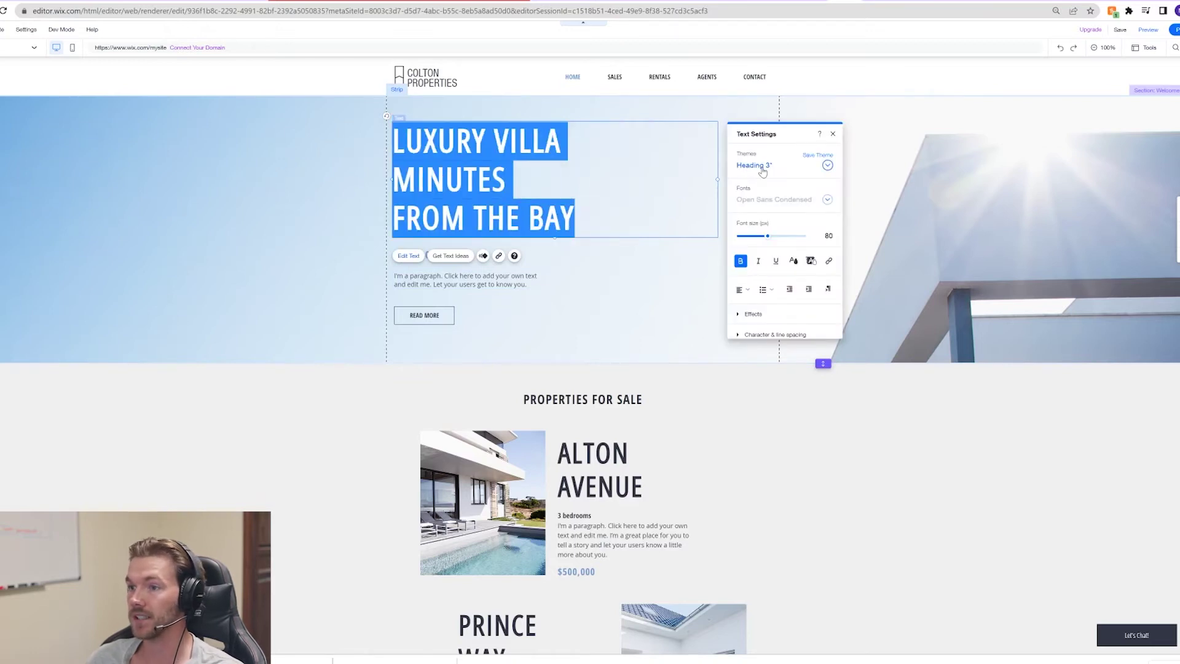
click(828, 167)
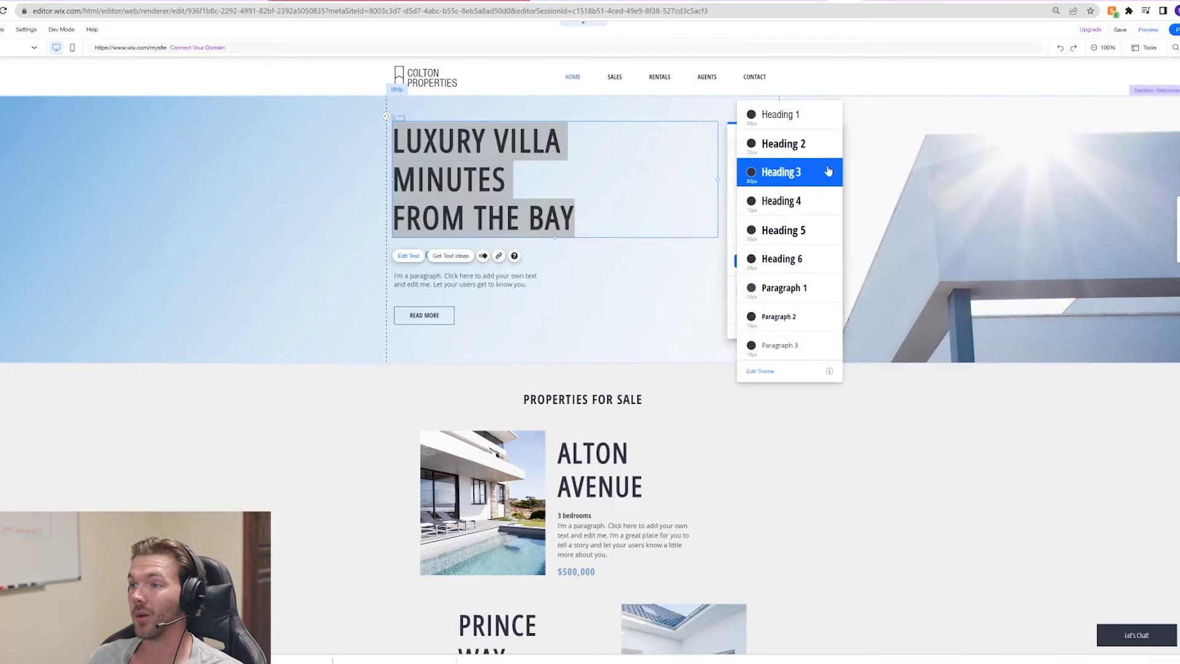
click(799, 119)
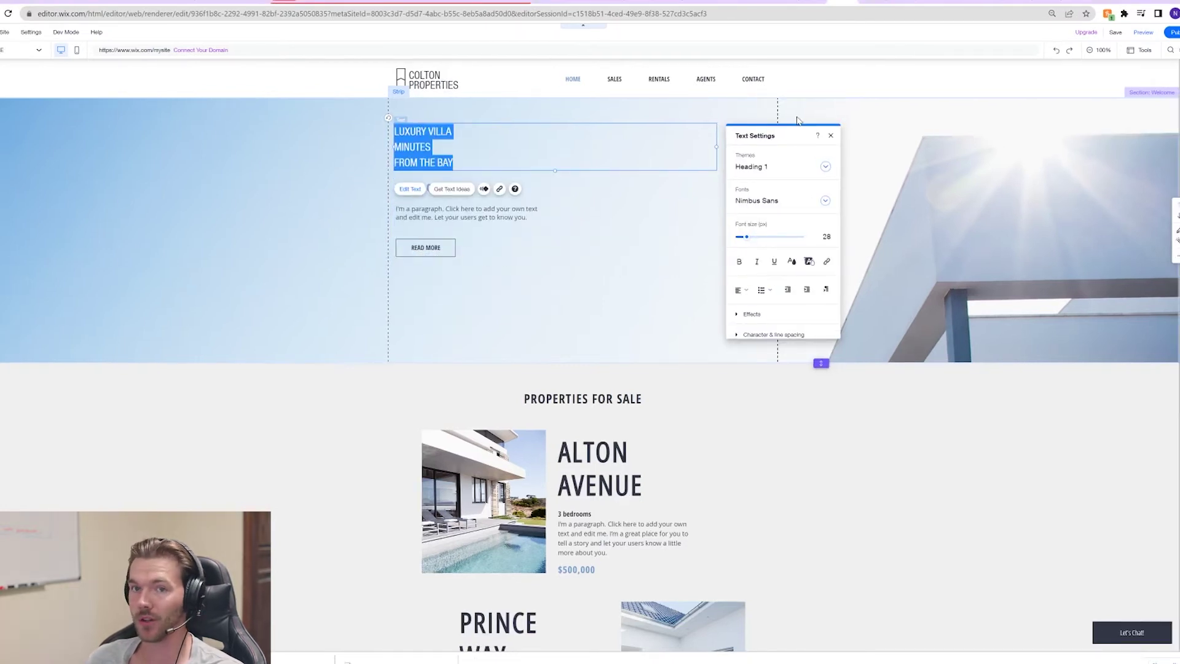
key(ctrl+z)
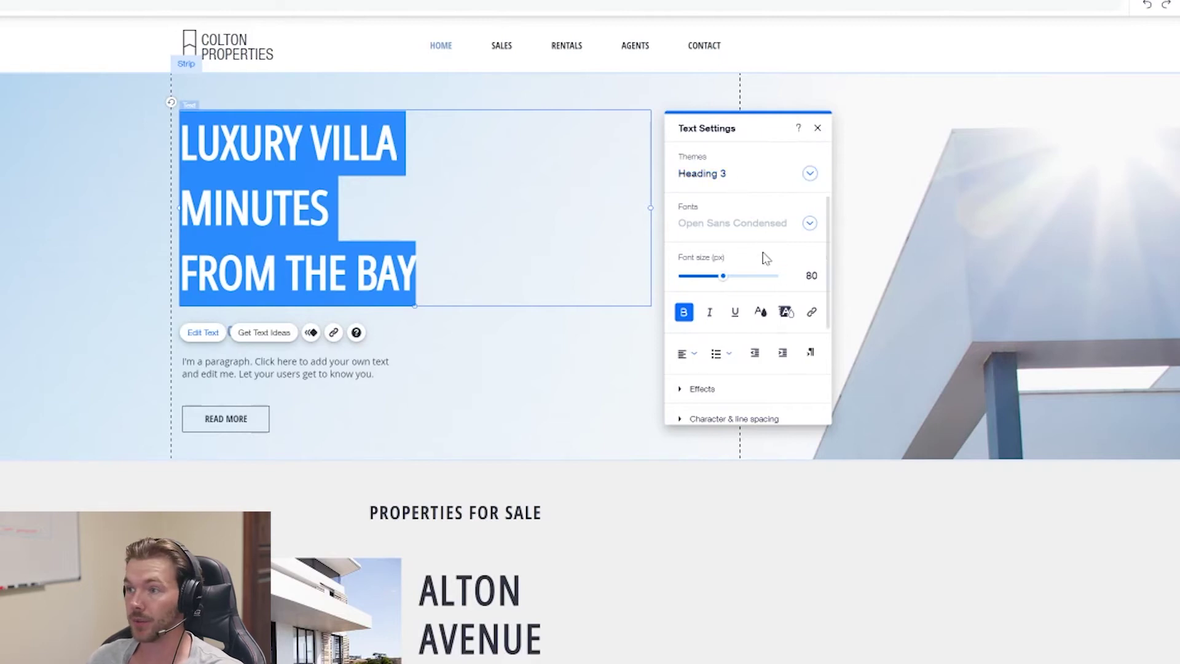
Step: Set the hero title's HTML tag to h1 in its SEO & accessibility settings, keeping the Heading 3 theme
scroll(765, 256, down, 3)
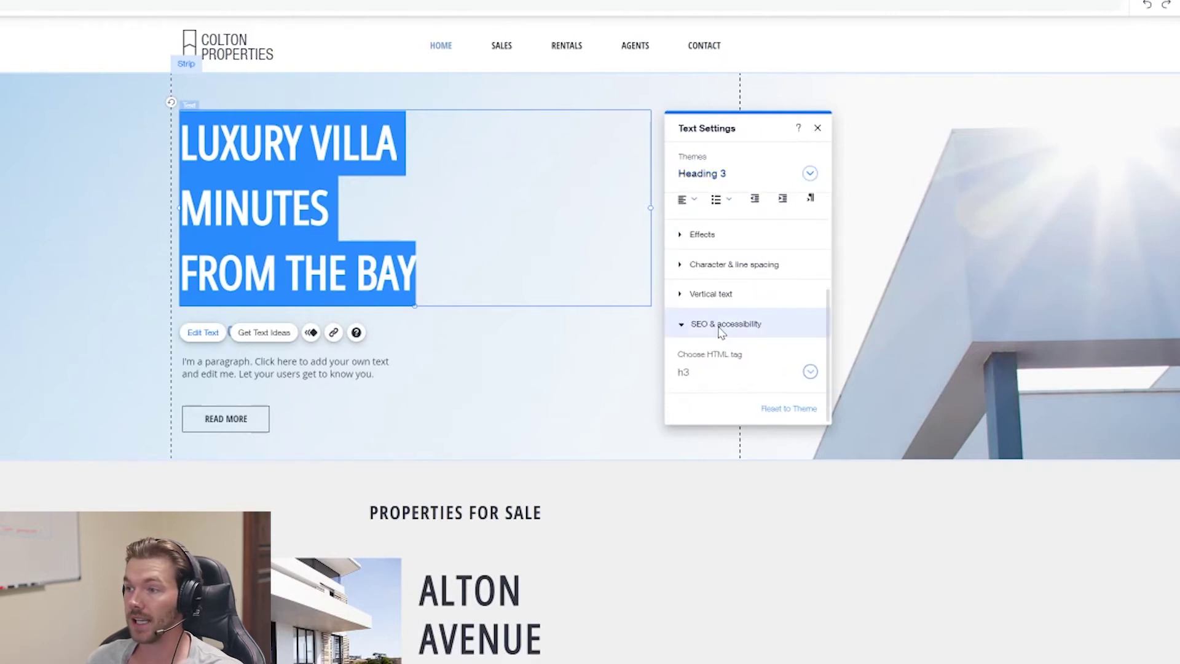
click(734, 375)
click(735, 380)
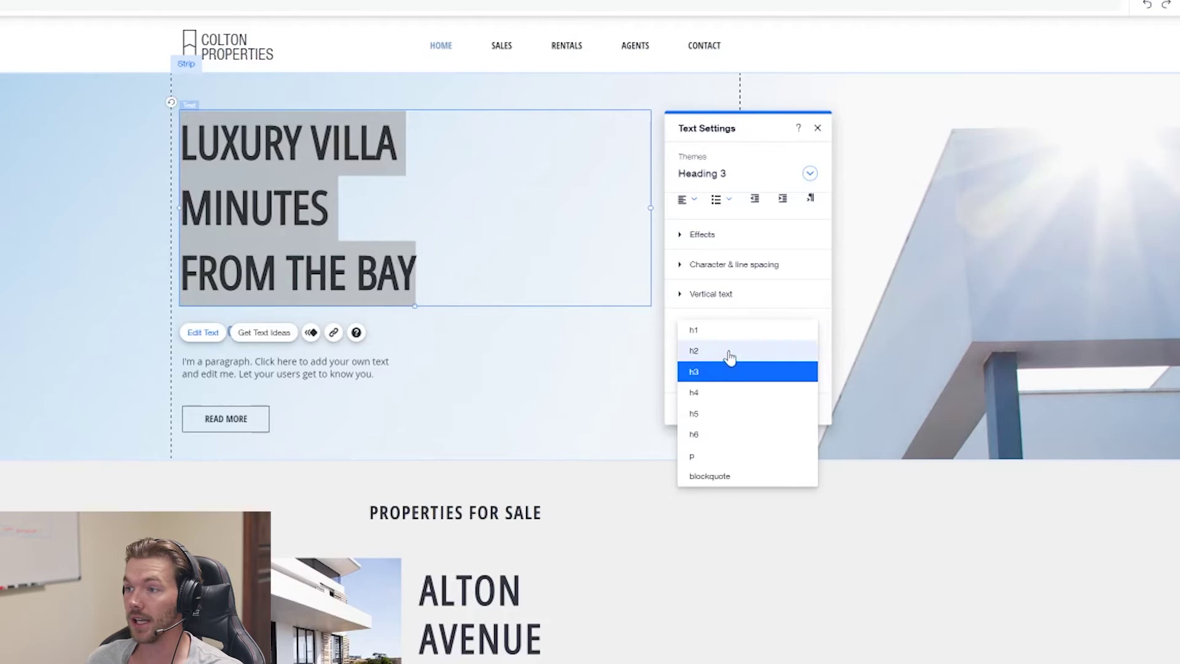
click(725, 332)
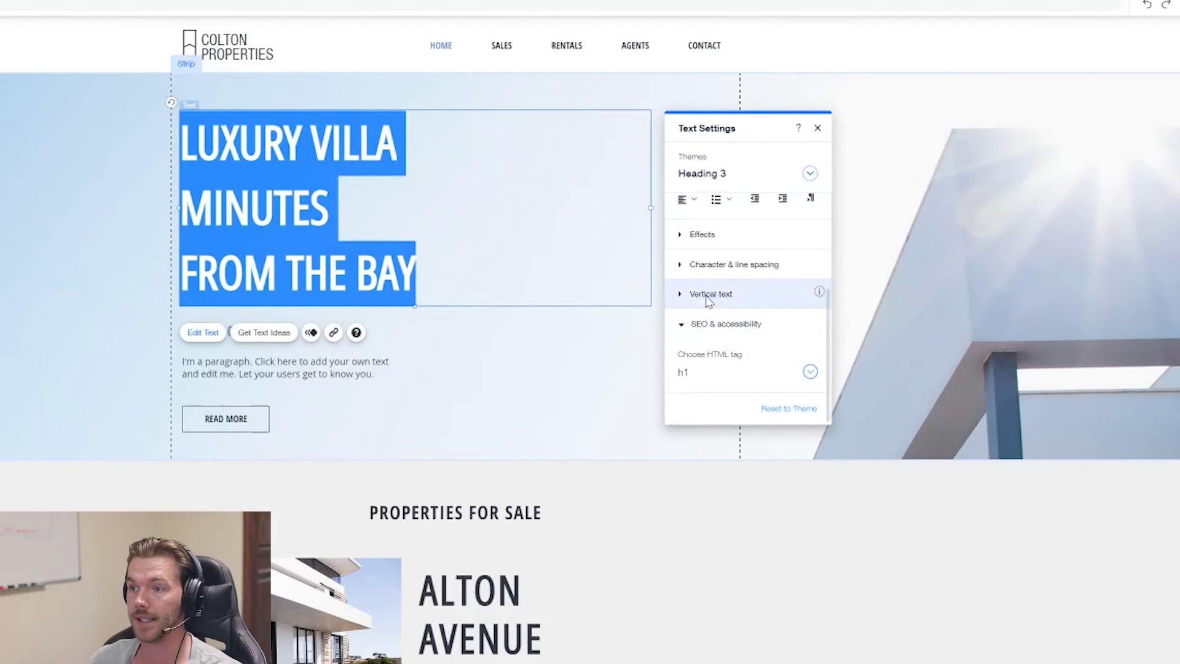
click(420, 274)
click(477, 353)
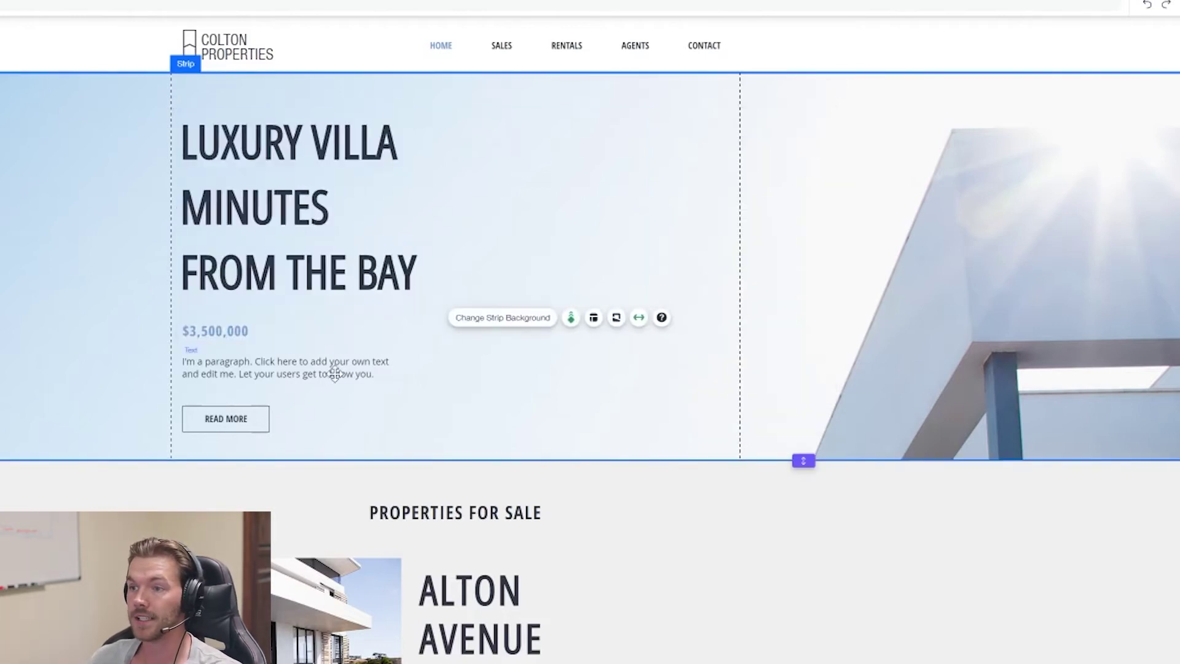
Step: Check which text theme the paragraph below the hero title's price uses
click(319, 372)
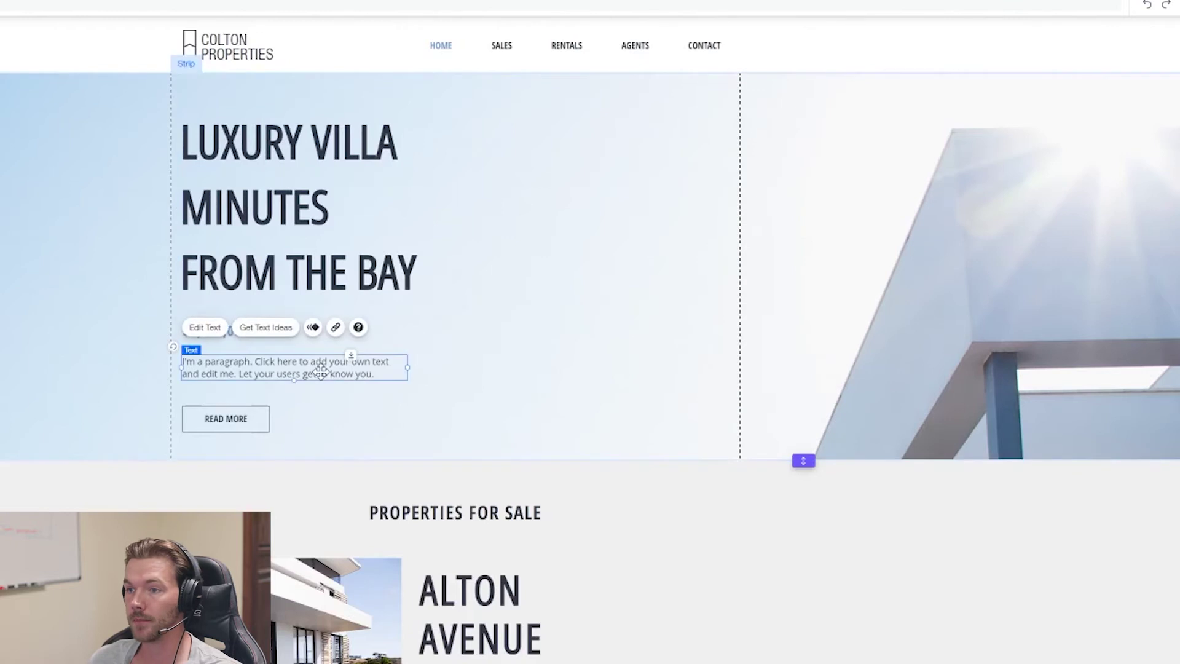
double_click(237, 376)
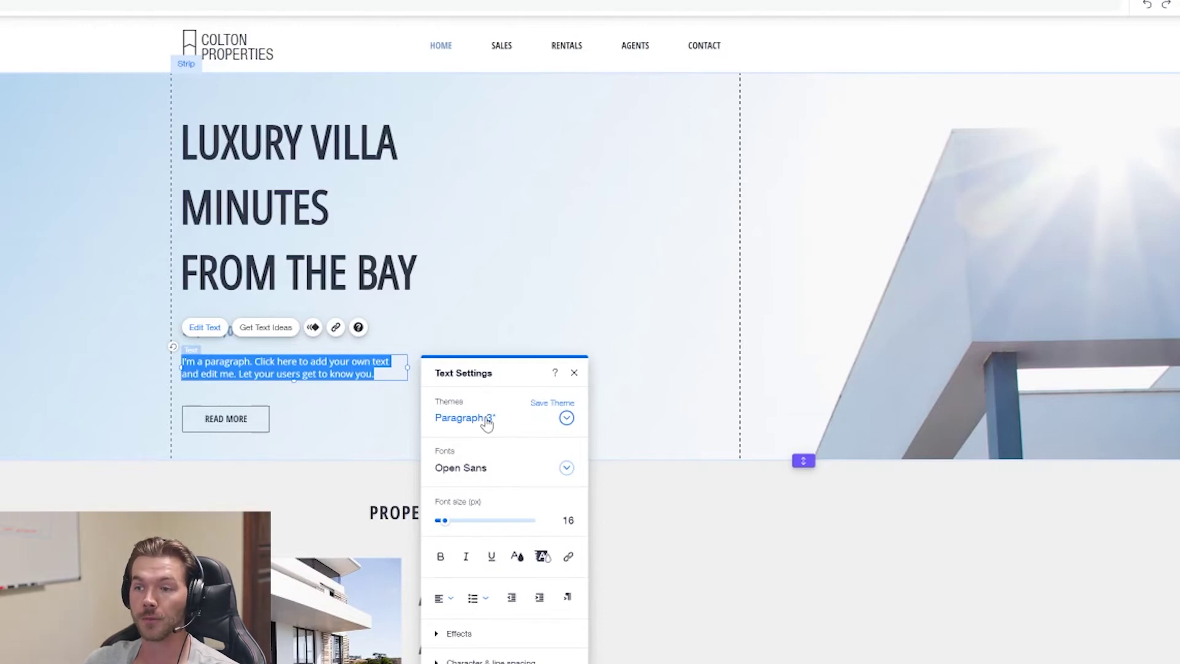
click(146, 470)
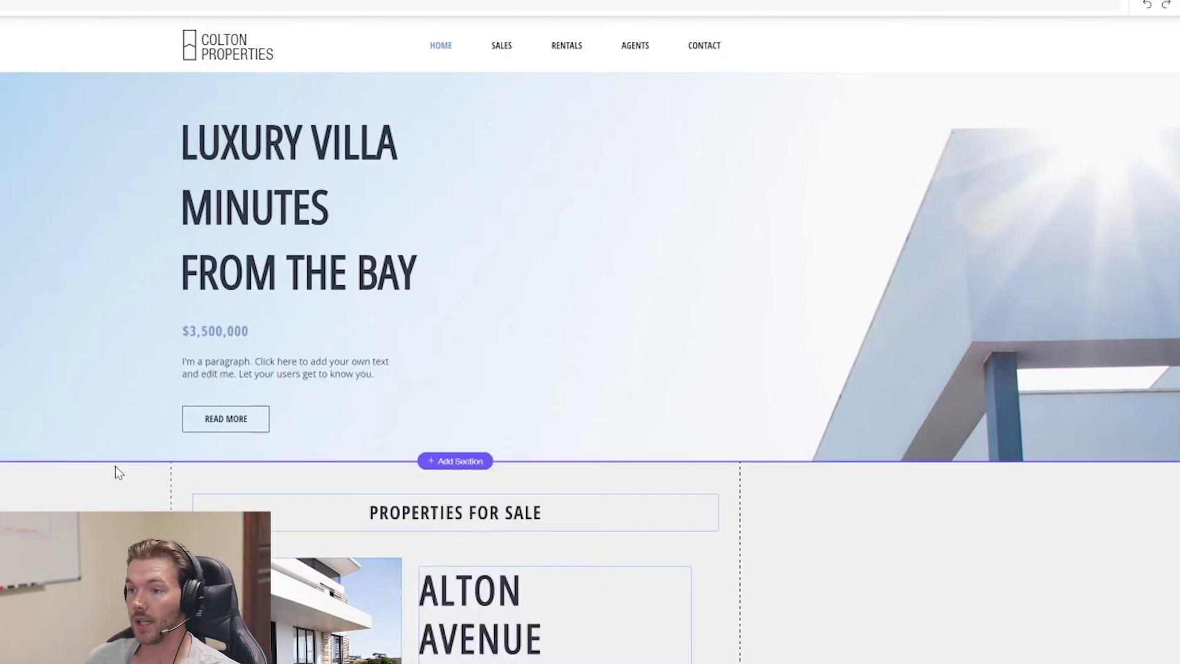
Step: Check the text theme and HTML tag of the "Alton Avenue" heading under Properties For Sale
scroll(192, 491, down, 3)
scroll(192, 491, down, 3)
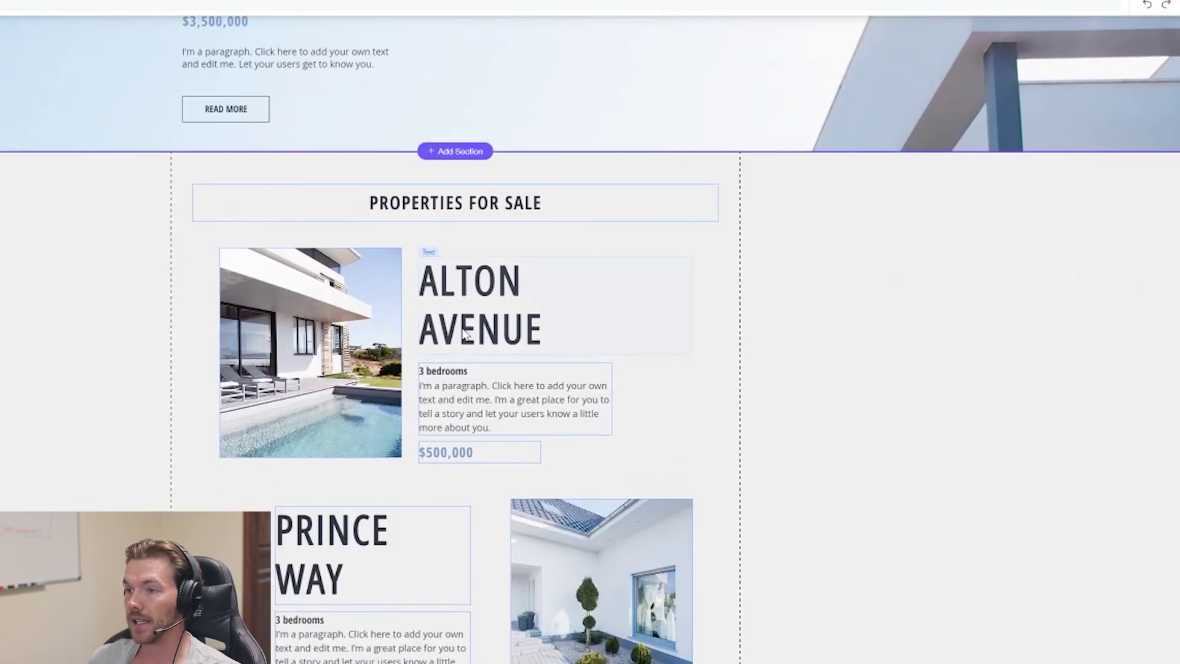
click(510, 288)
double_click(510, 288)
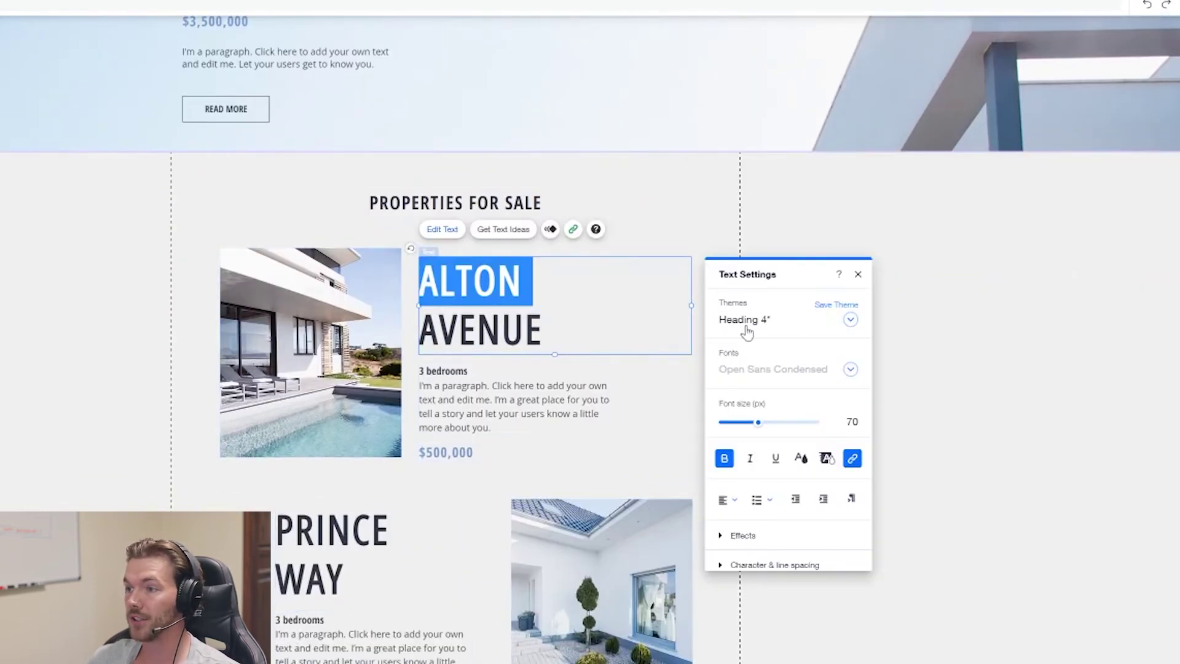
scroll(797, 452, down, 3)
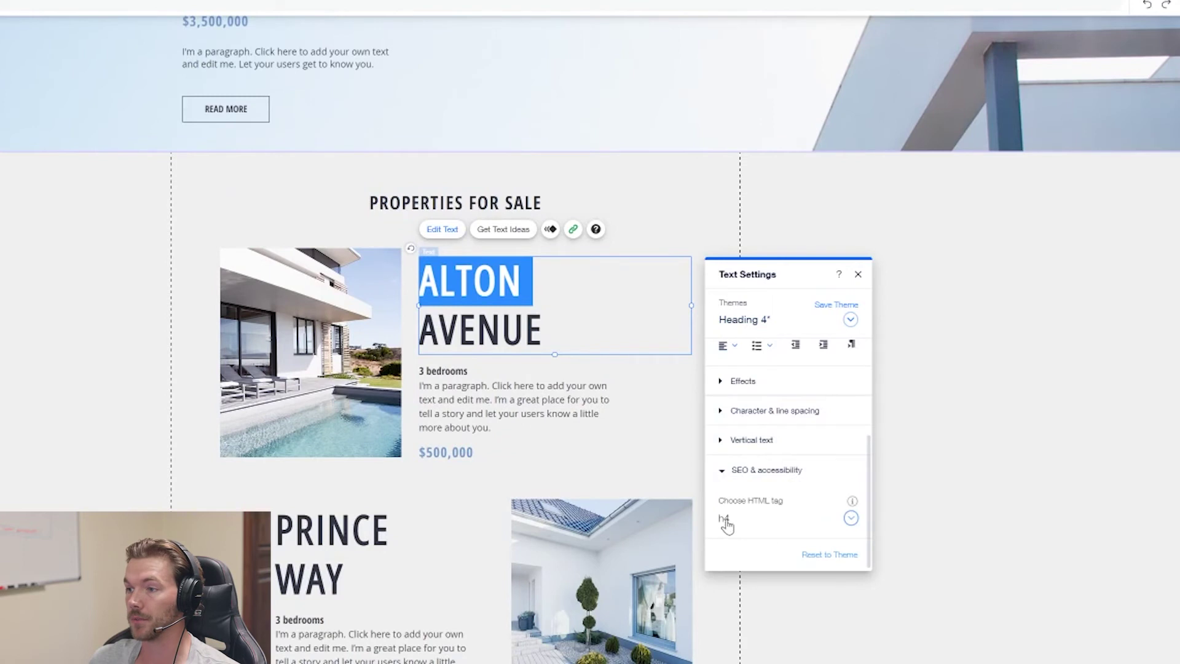
Step: Check the HTML tag of the Alton Avenue description and compare its text settings with the heading's
click(527, 390)
double_click(518, 404)
scroll(648, 492, down, 3)
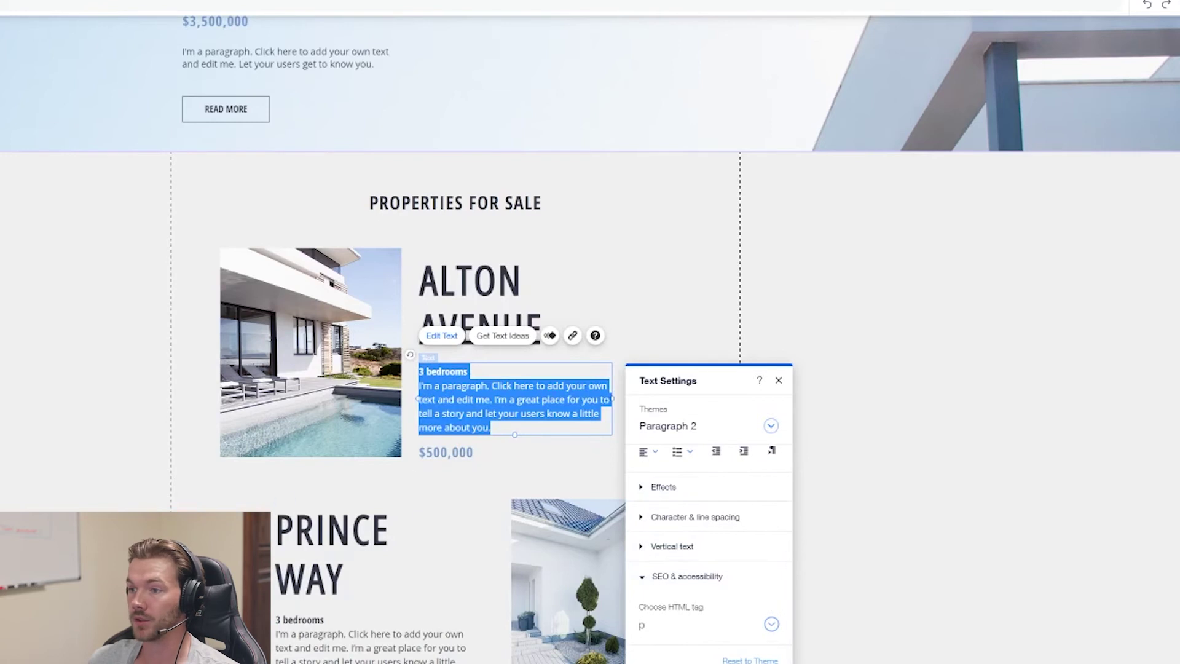
click(507, 407)
double_click(482, 281)
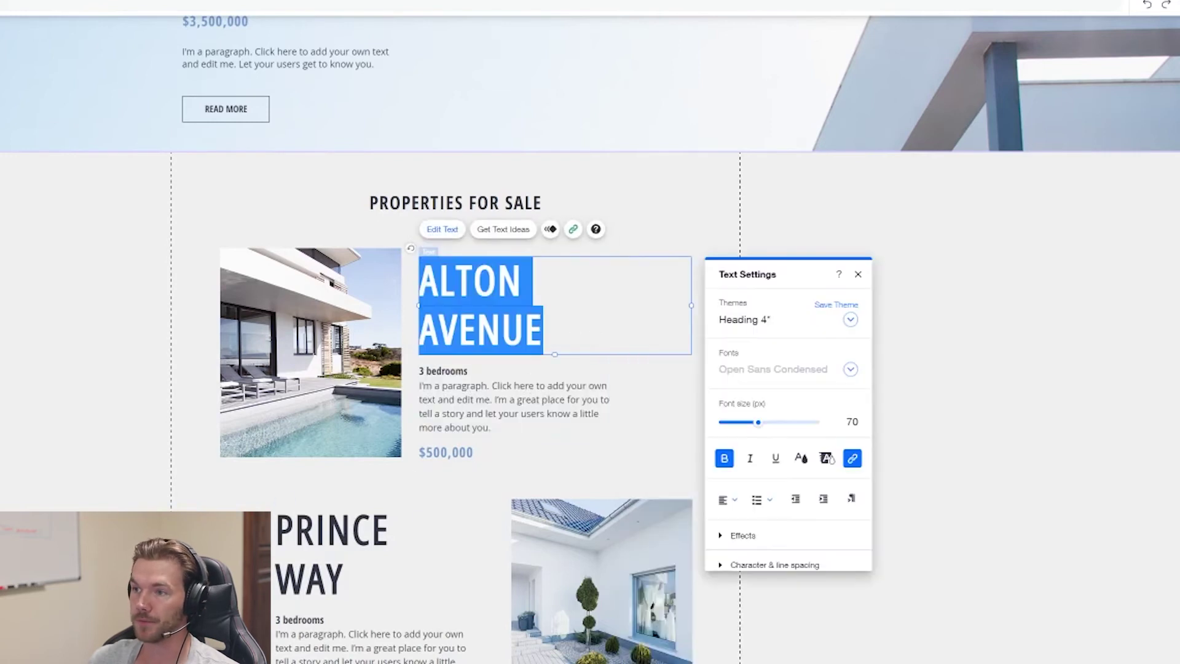
click(177, 400)
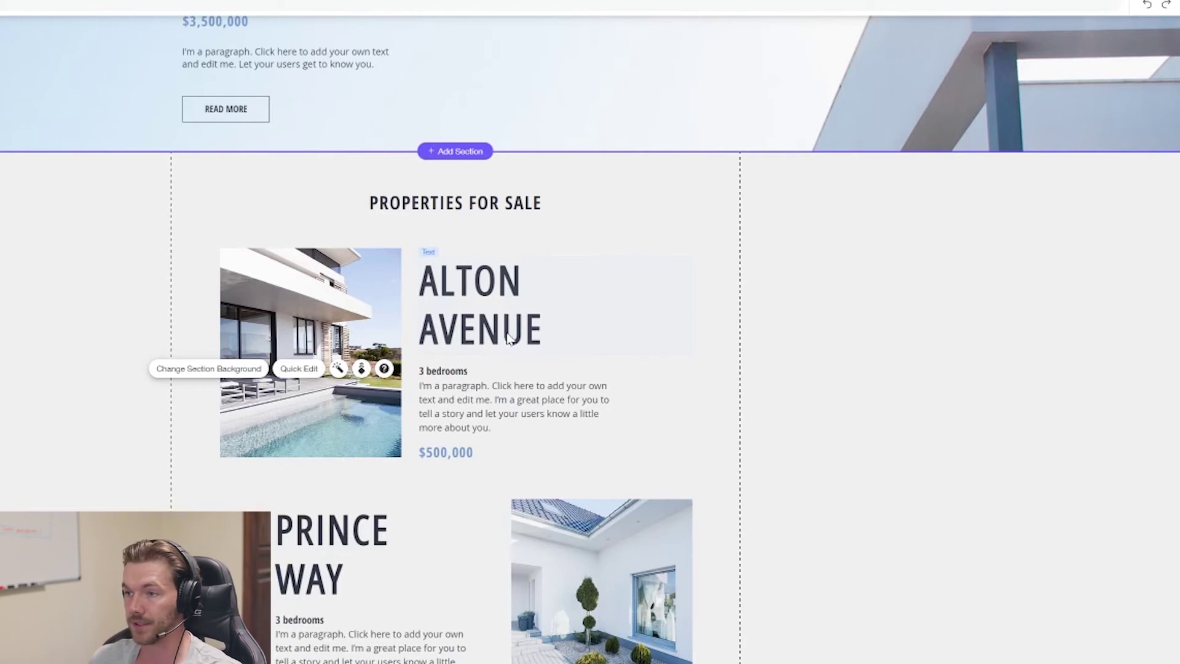
Step: Select only the "3 bedrooms" line in the Alton Avenue description and examine its text settings
key(Tab)
click(478, 411)
click(448, 387)
click(468, 372)
key(shift+Left)
key(shift+Left)
key(shift+Left)
key(shift+Left)
key(shift+Left)
key(shift+Left)
key(shift+Left)
key(shift+Left)
key(shift+Left)
key(shift+Left)
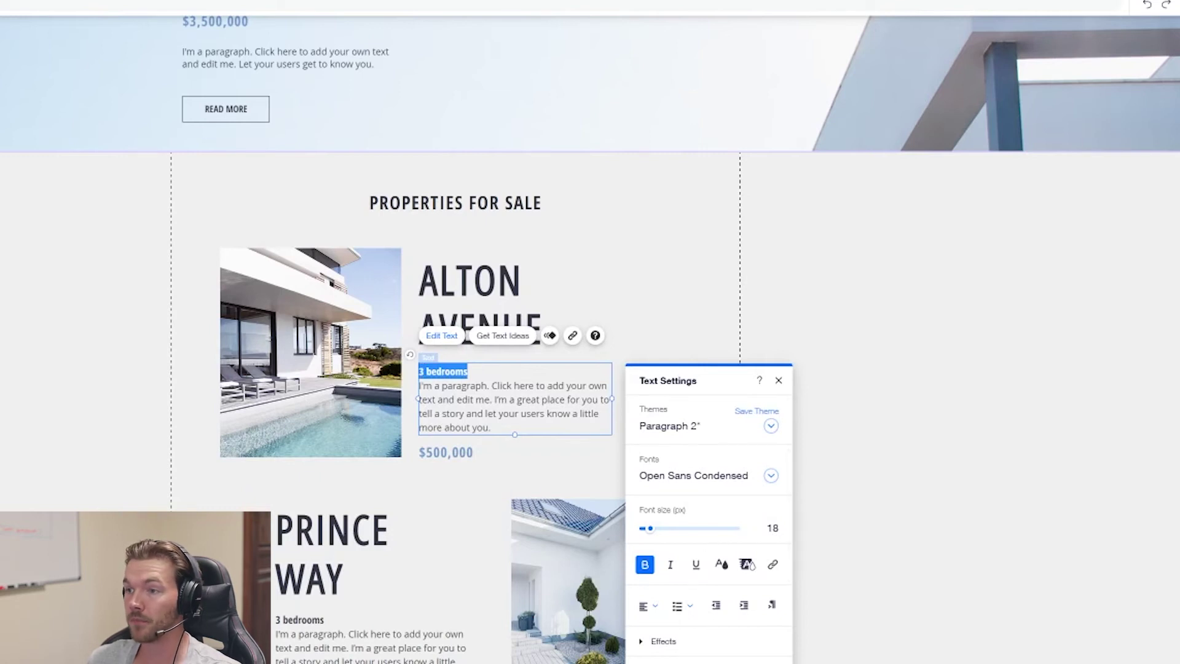
click(471, 386)
click(689, 245)
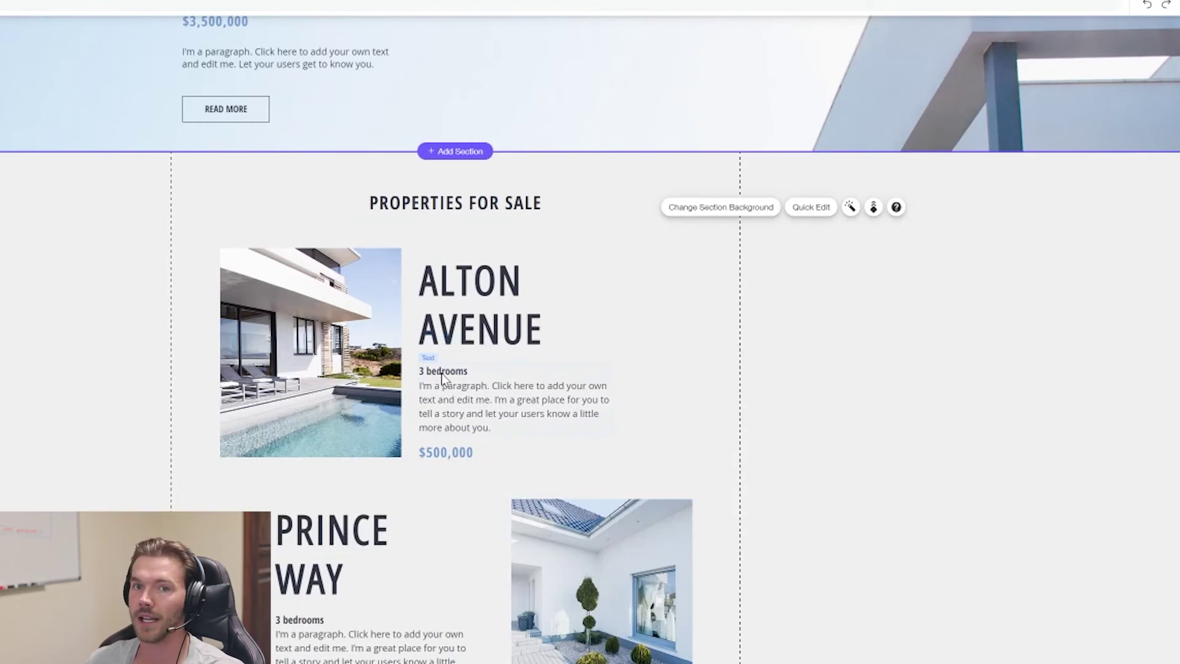
Step: Open the site theme's text style customization from the site design settings
scroll(442, 374, up, 2)
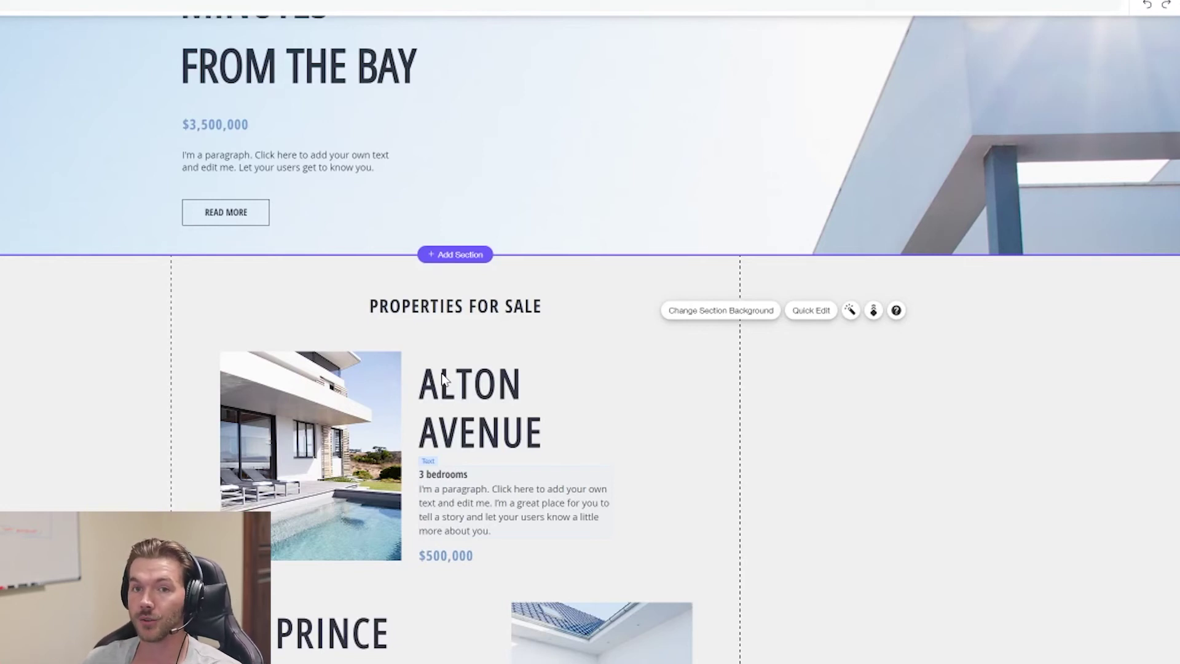
scroll(443, 378, up, 3)
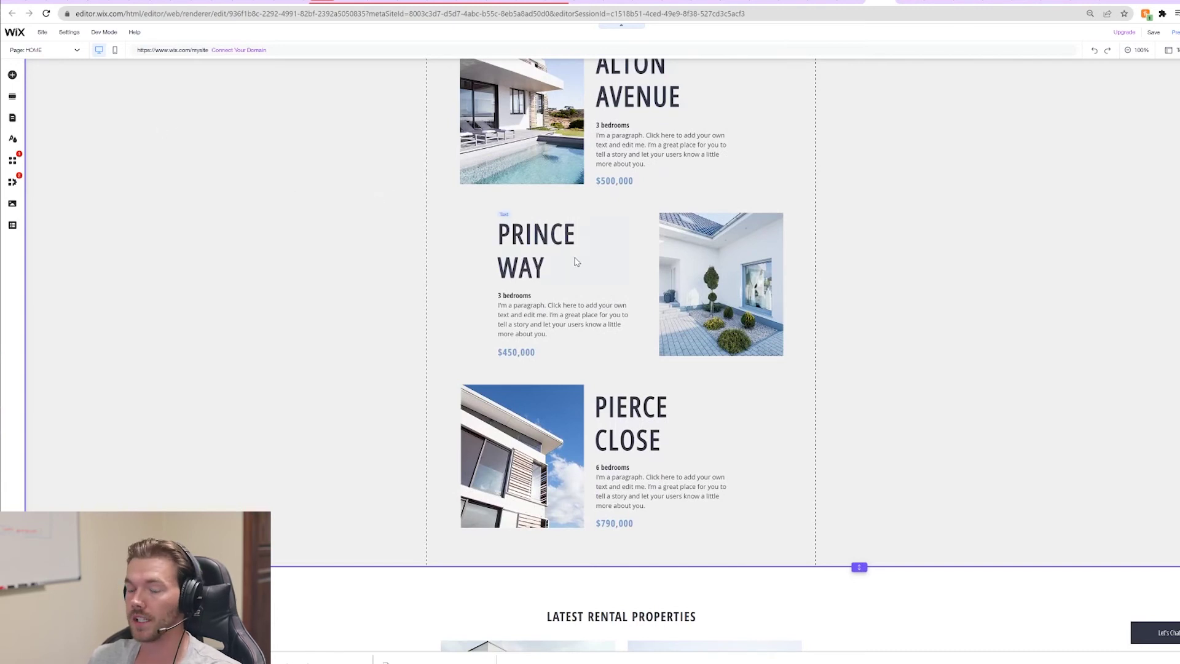
scroll(575, 261, up, 5)
scroll(575, 261, down, 3)
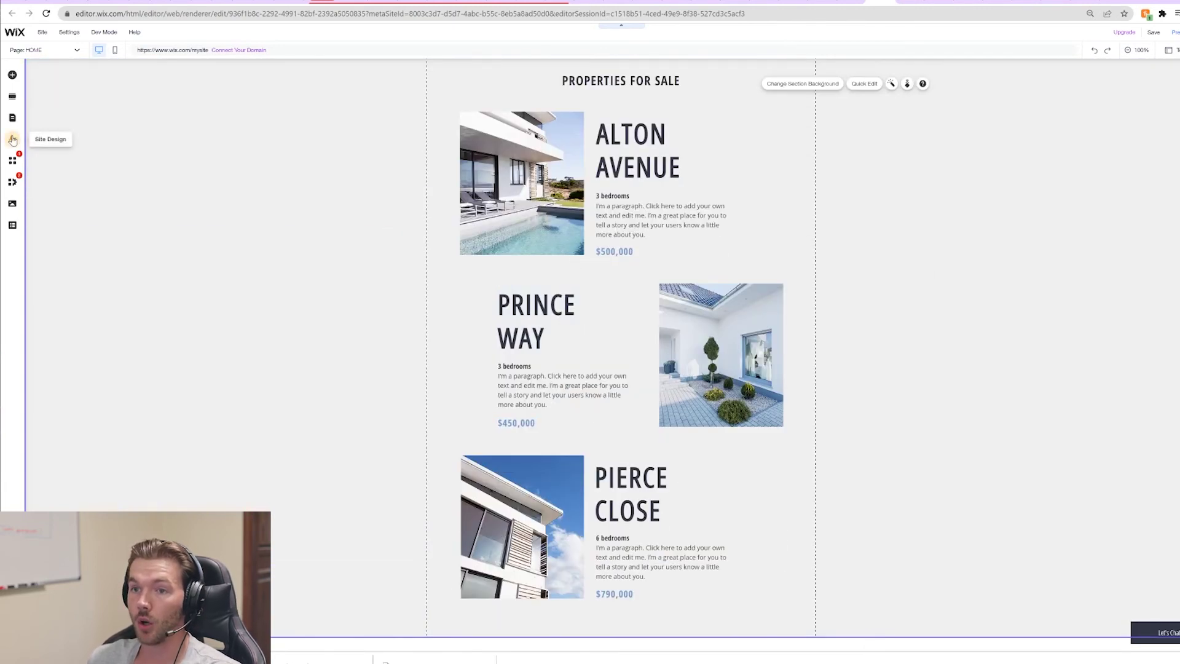
click(13, 140)
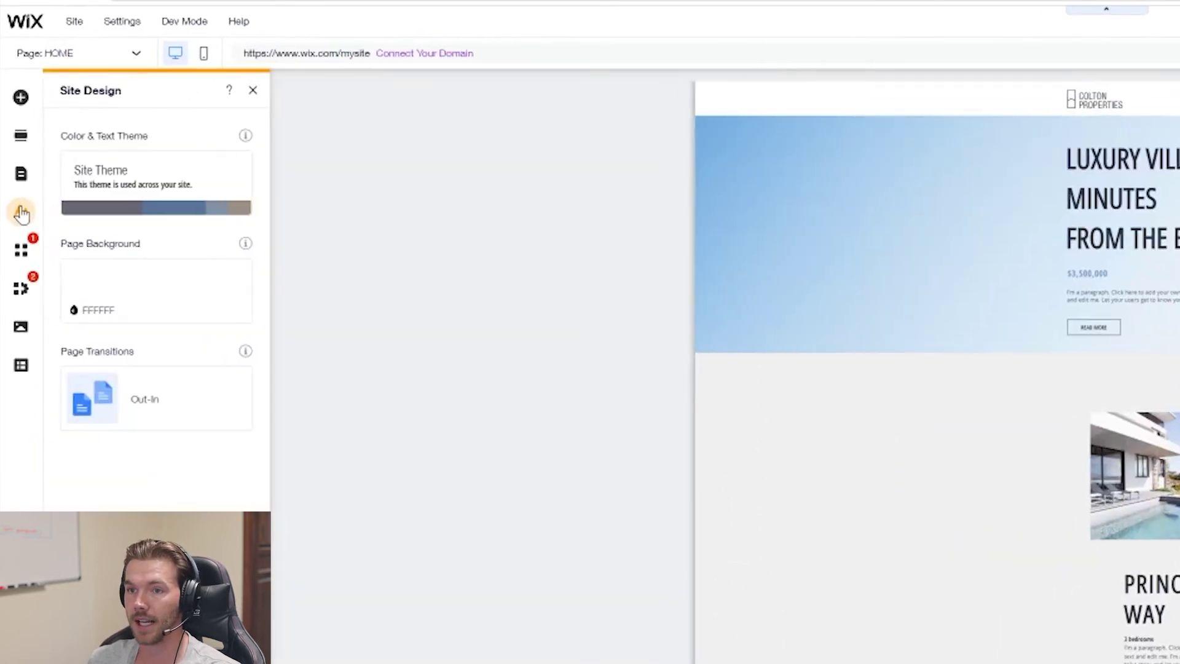
click(150, 192)
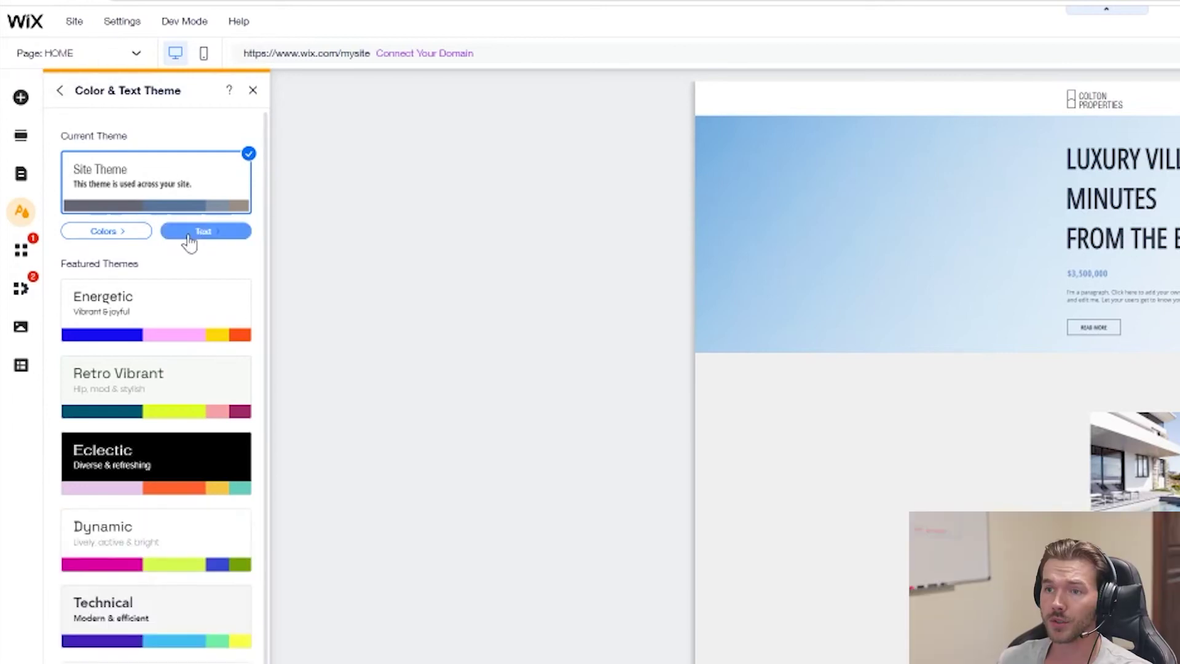
click(189, 237)
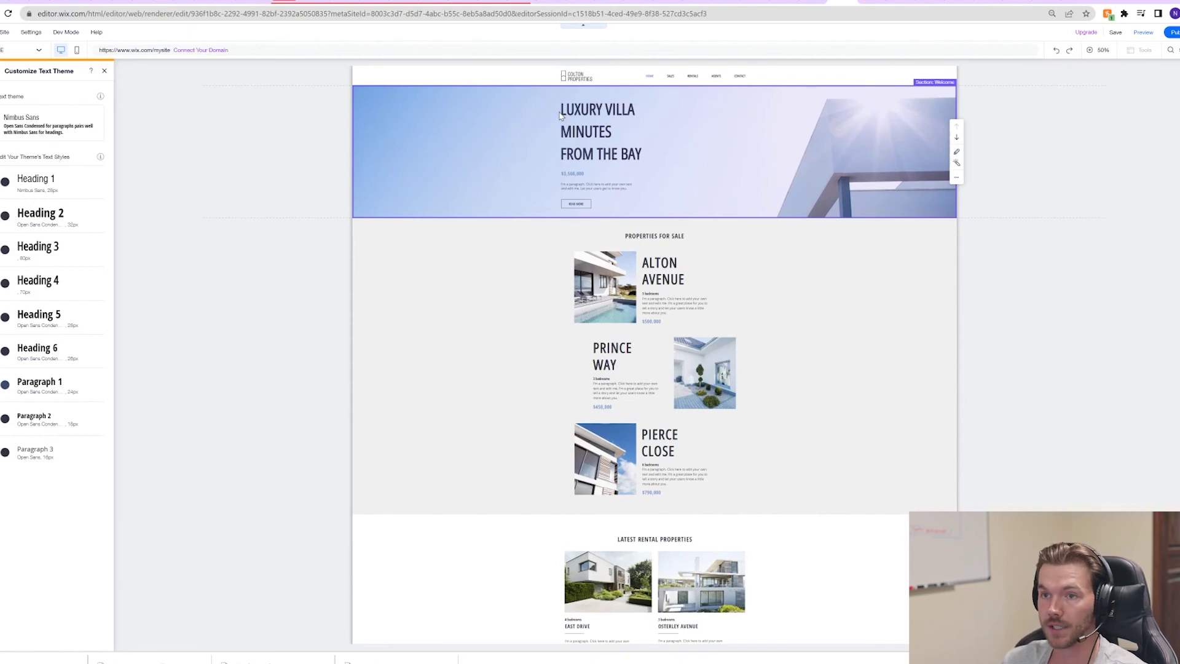
Step: Try the Heading 3 theme style at 101 px in italic across the site and undo the change
click(64, 249)
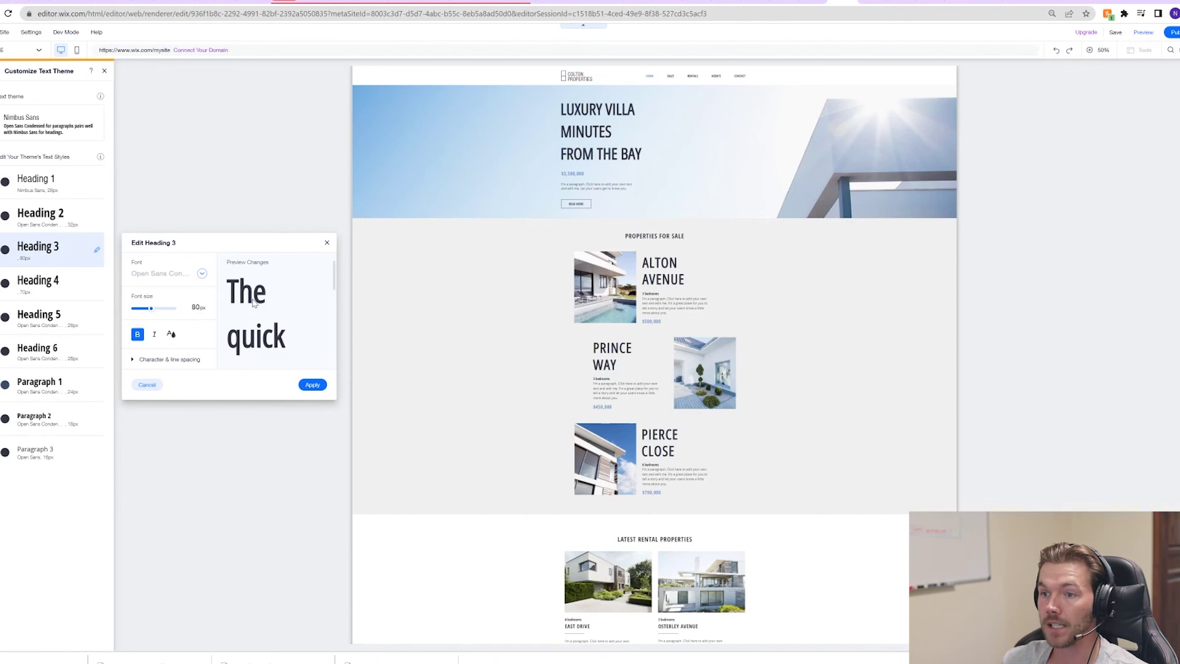
drag(151, 309, 156, 310)
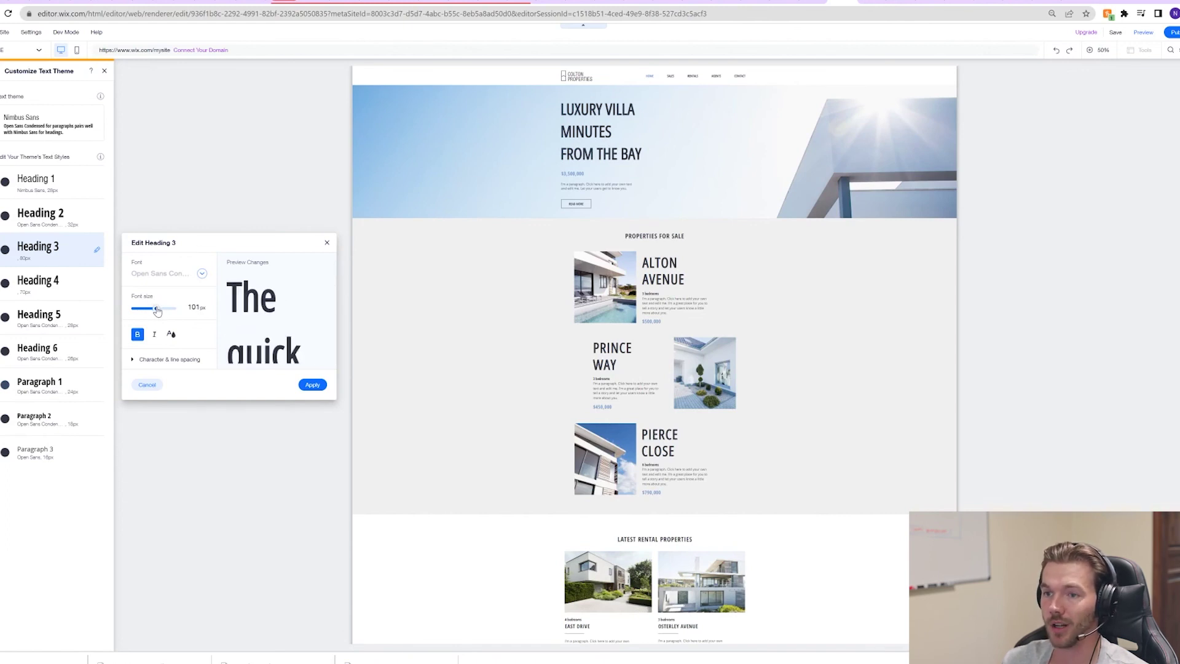
click(154, 334)
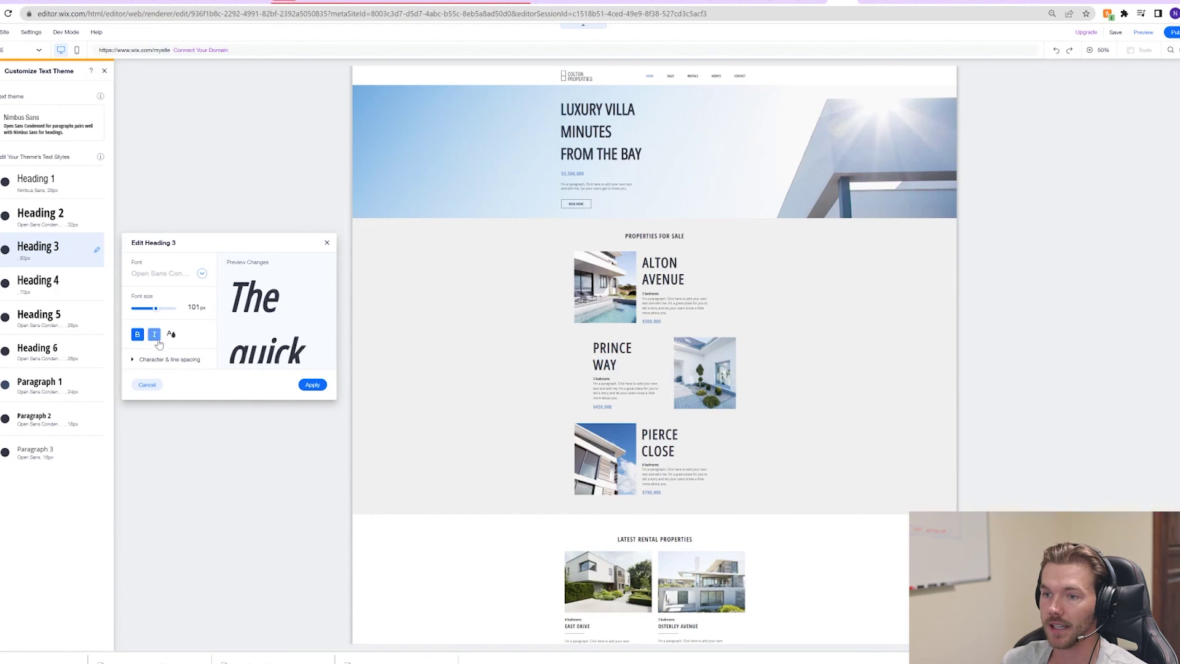
click(313, 384)
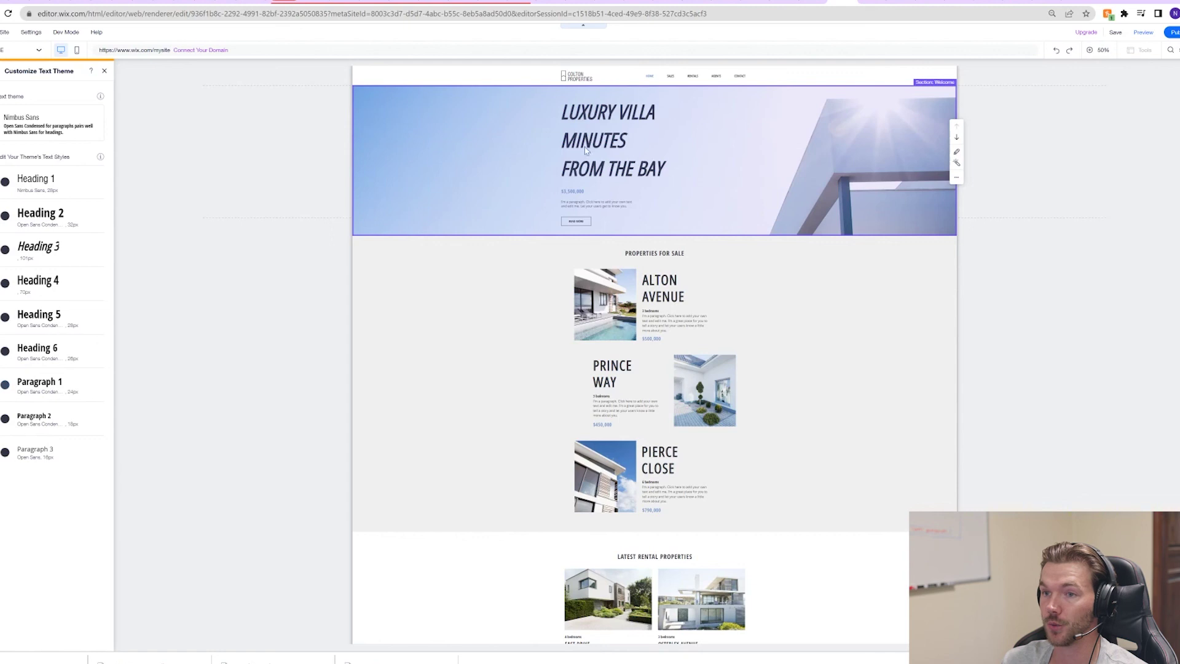
key(ctrl+z)
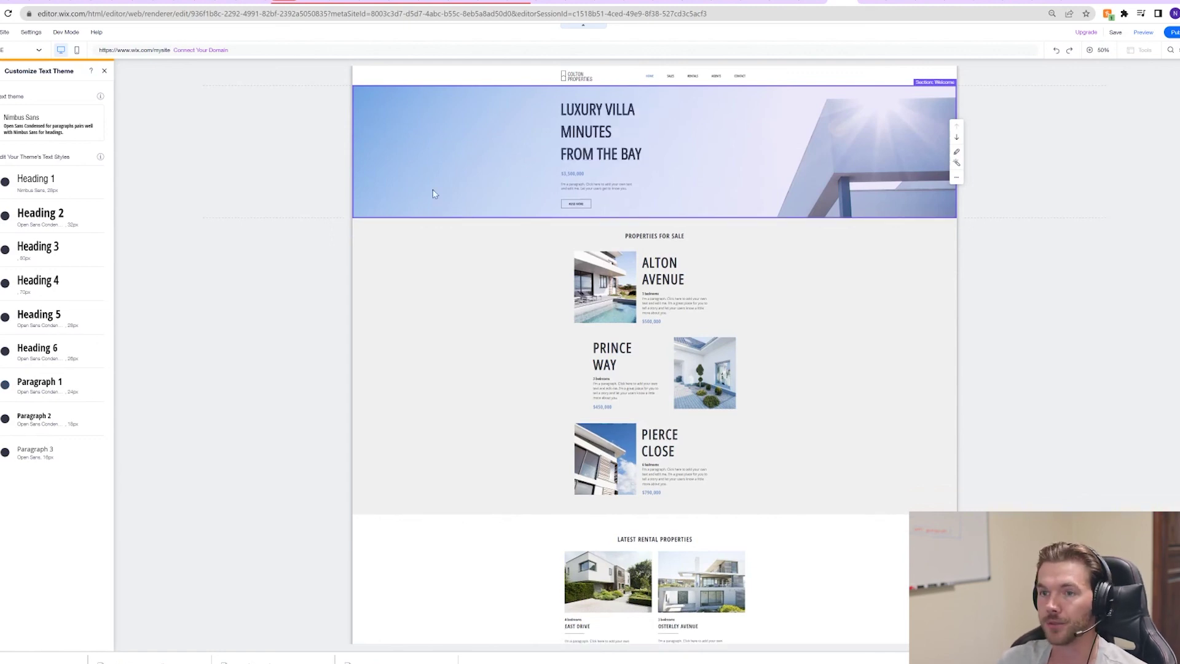
scroll(435, 192, down, 4)
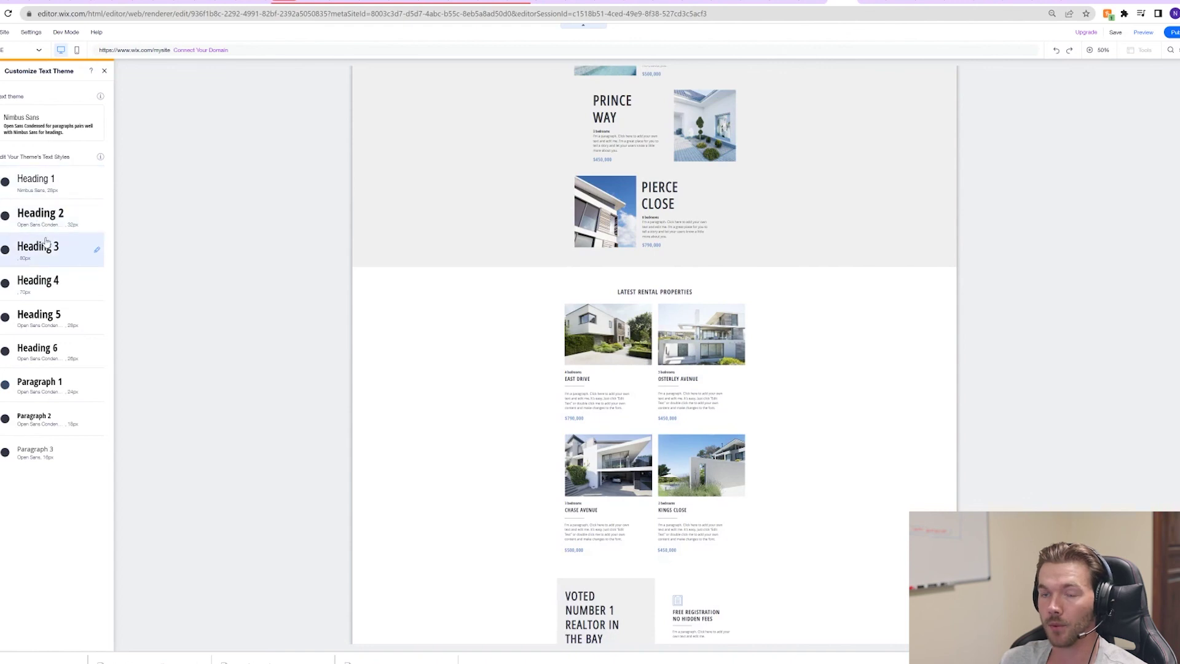
scroll(534, 333, up, 1)
scroll(534, 333, up, 3)
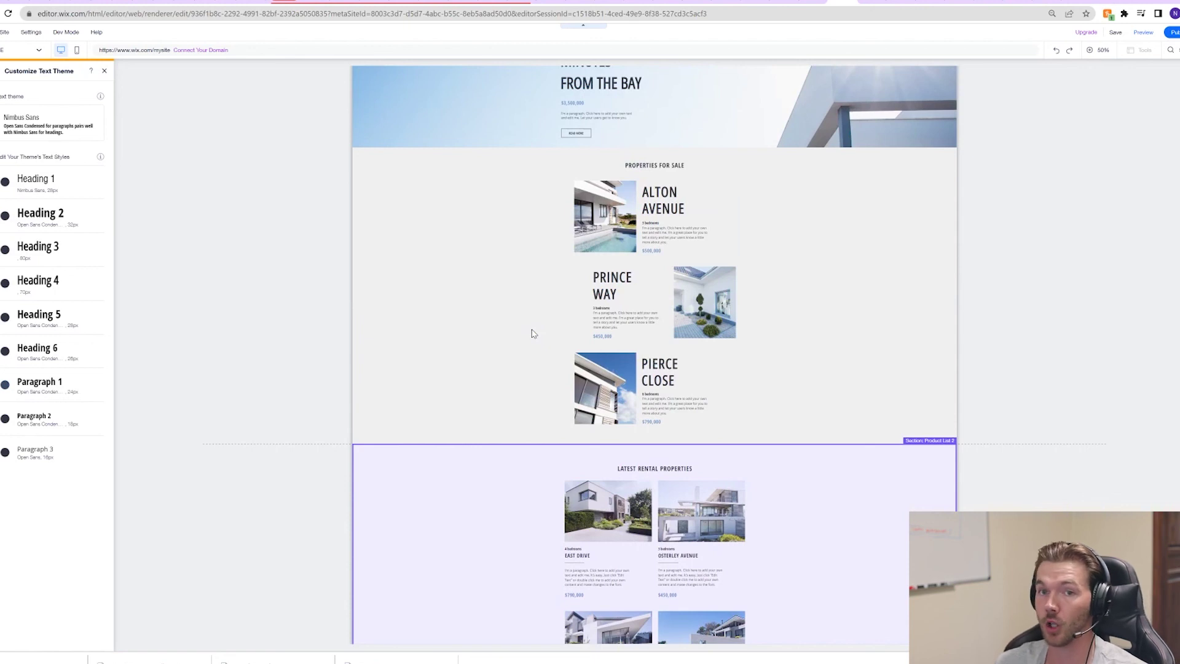
scroll(548, 329, down, 4)
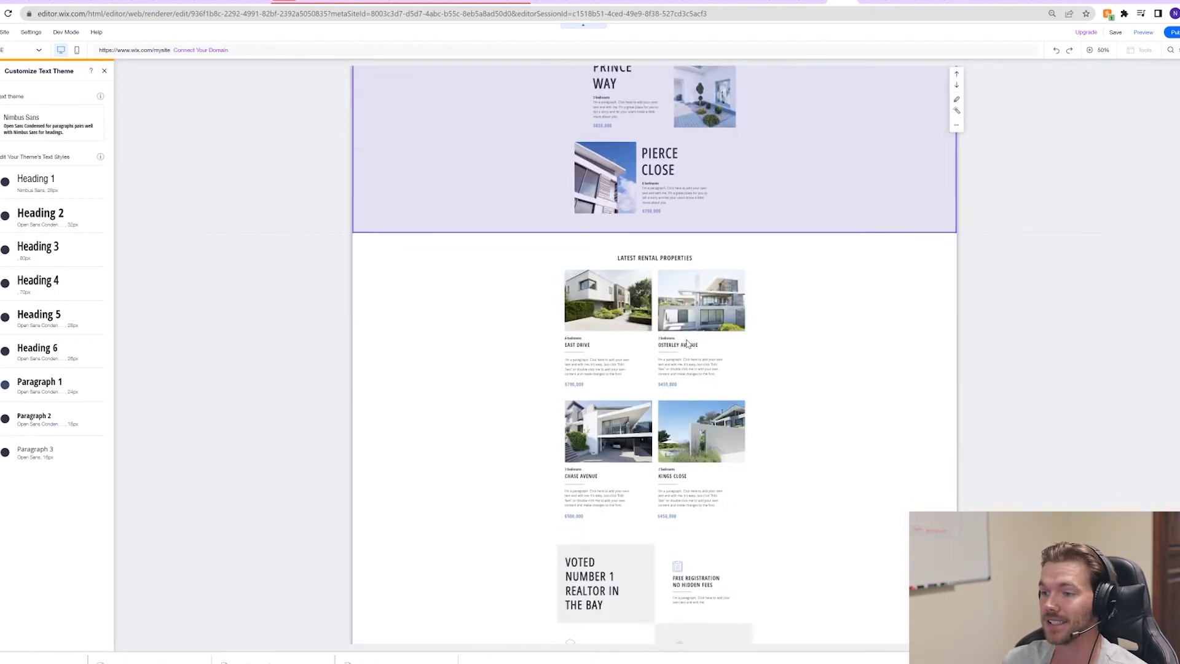
scroll(289, 158, up, 5)
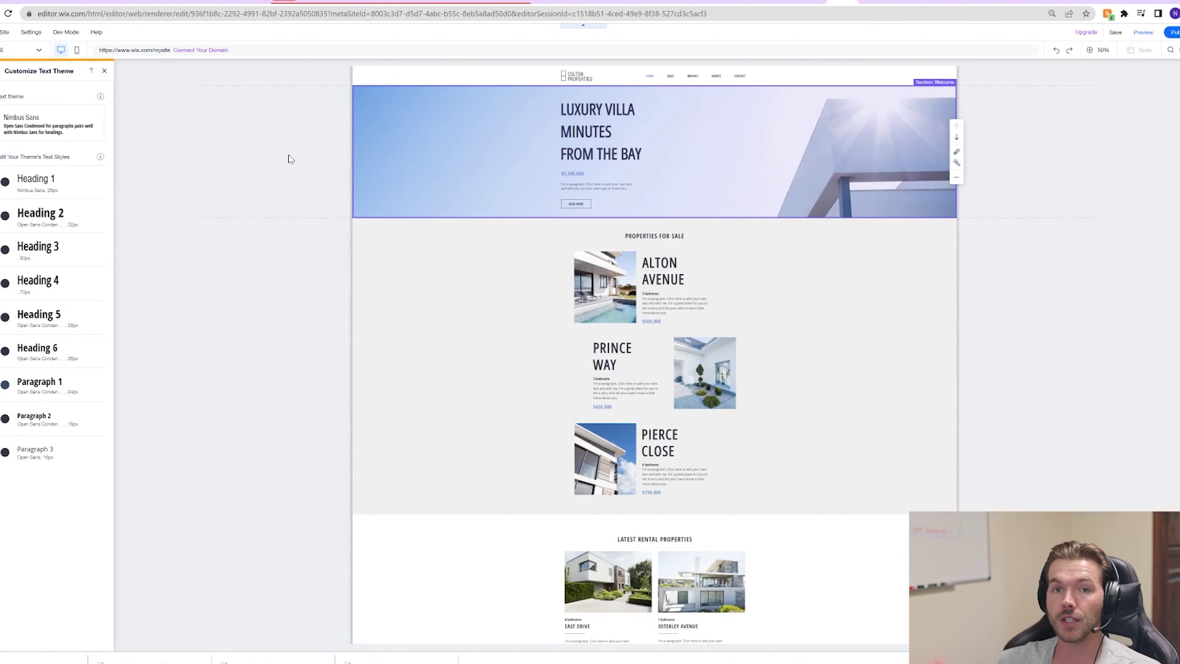